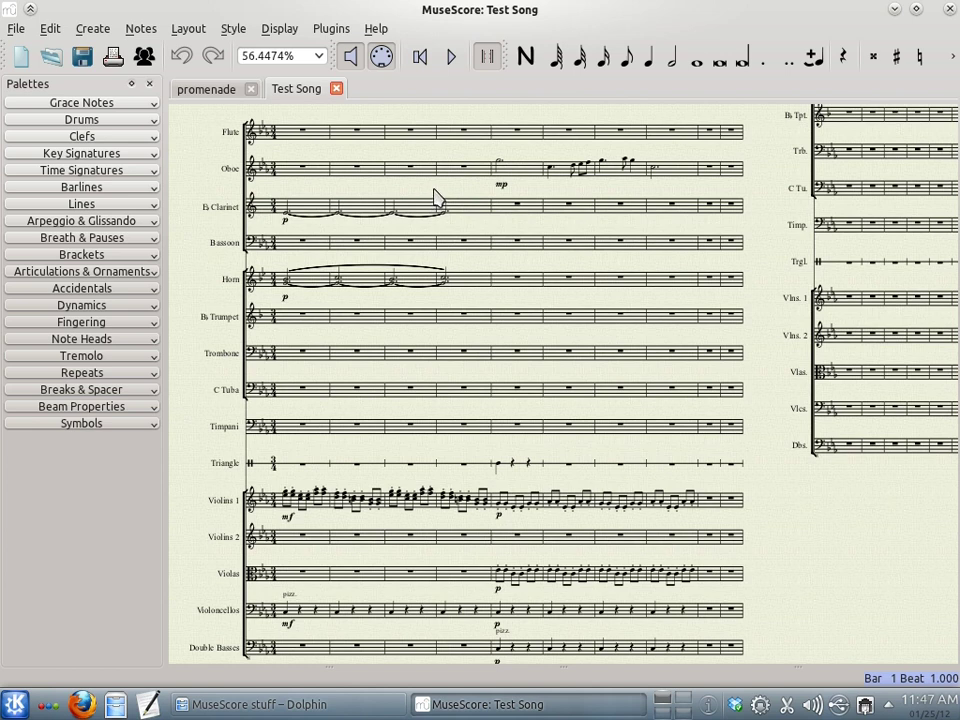
Play the Test Song with its current sound, then stop and rewind to the start
{"action": "left_click", "coordinate": [453, 58]}
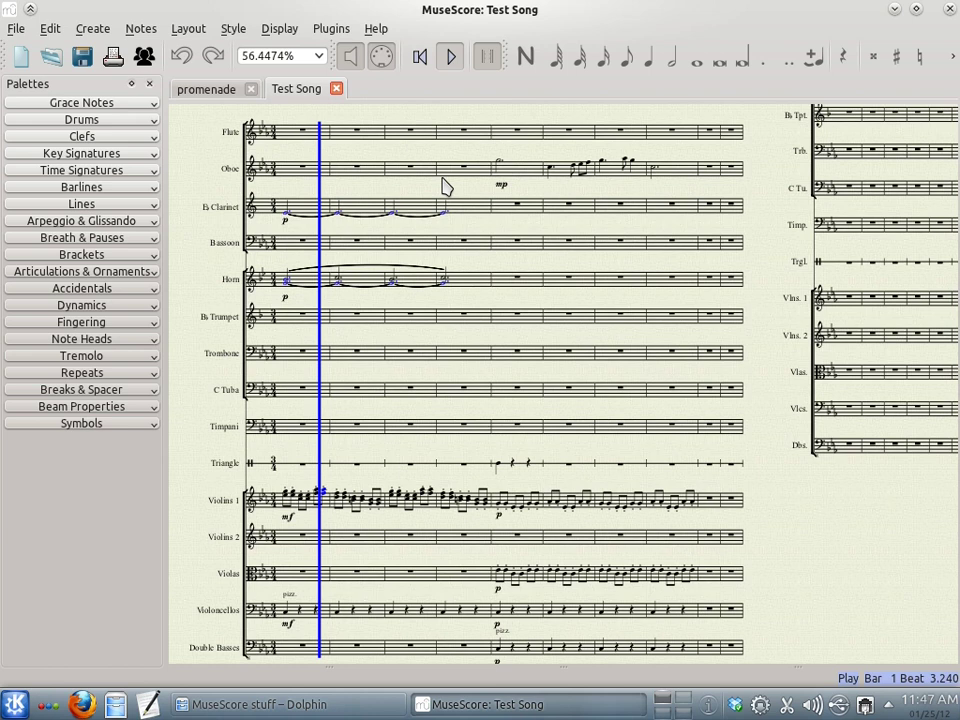
{"action": "key", "text": "space"}
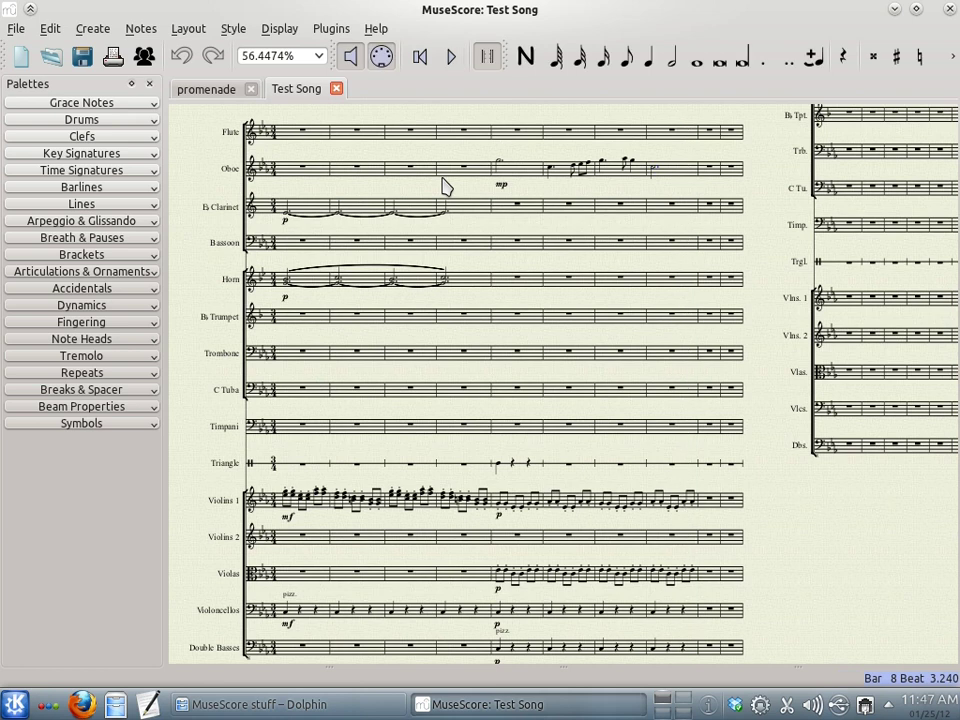
{"action": "left_click", "coordinate": [420, 58]}
{"action": "left_click", "coordinate": [83, 705]}
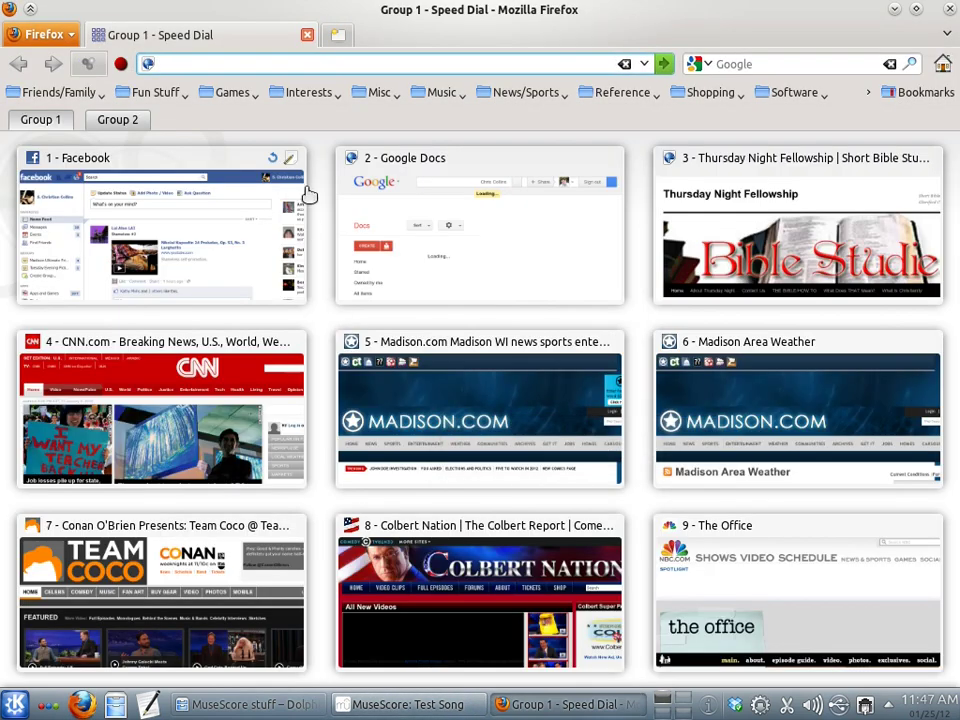
{"action": "type", "text": "www"}
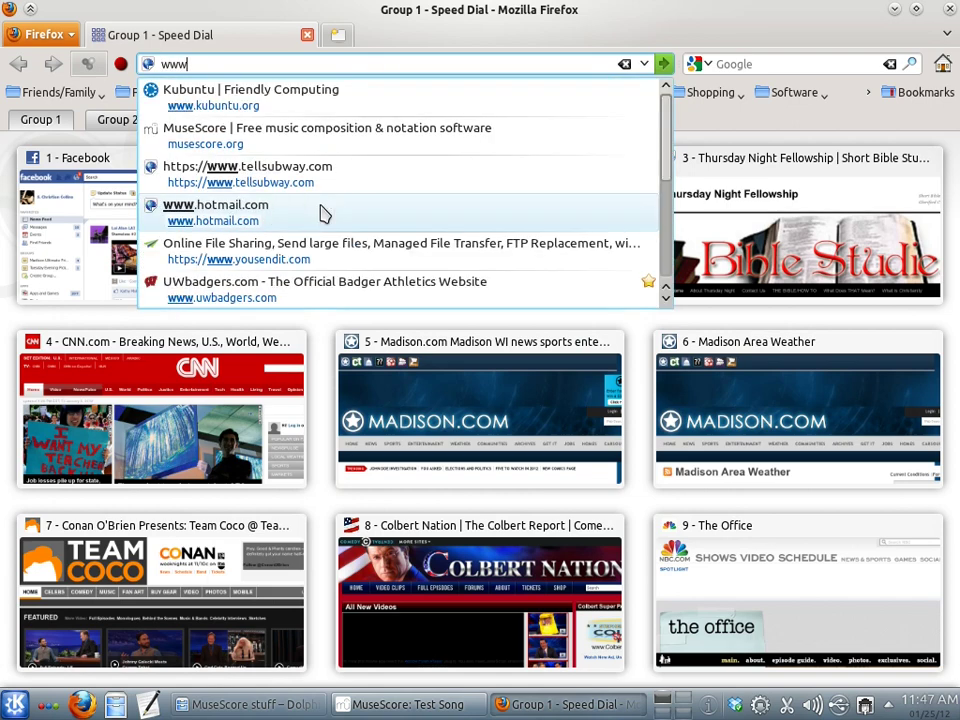
{"action": "type", "text": ".schristianco"}
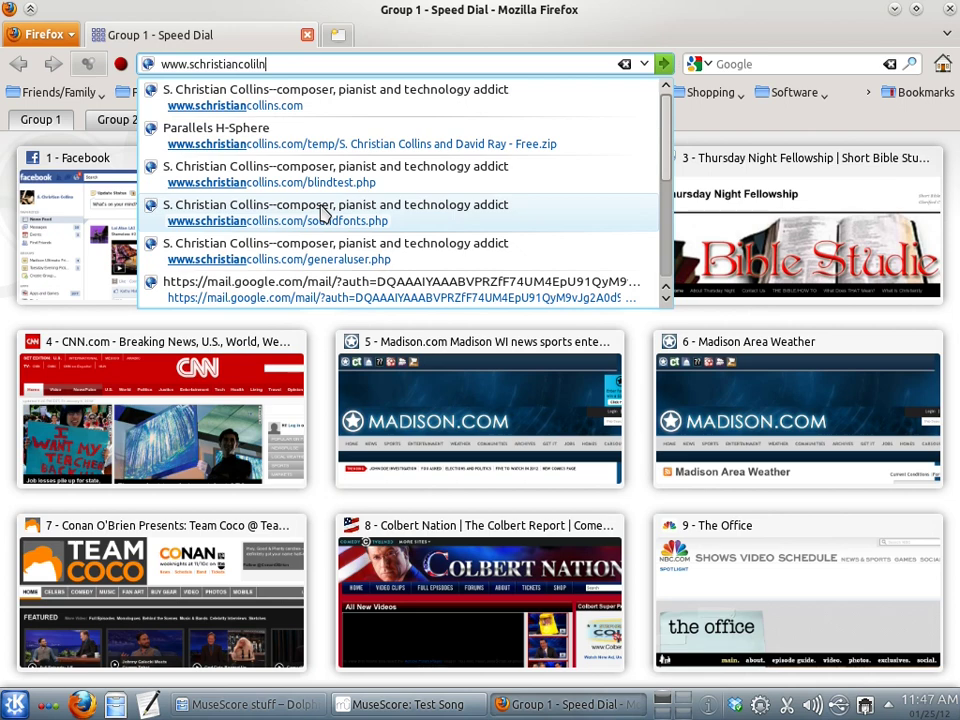
{"action": "type", "text": "lln"}
{"action": "key", "text": "BackSpace"}
{"action": "key", "text": "BackSpace"}
{"action": "type", "text": "lins.com"}
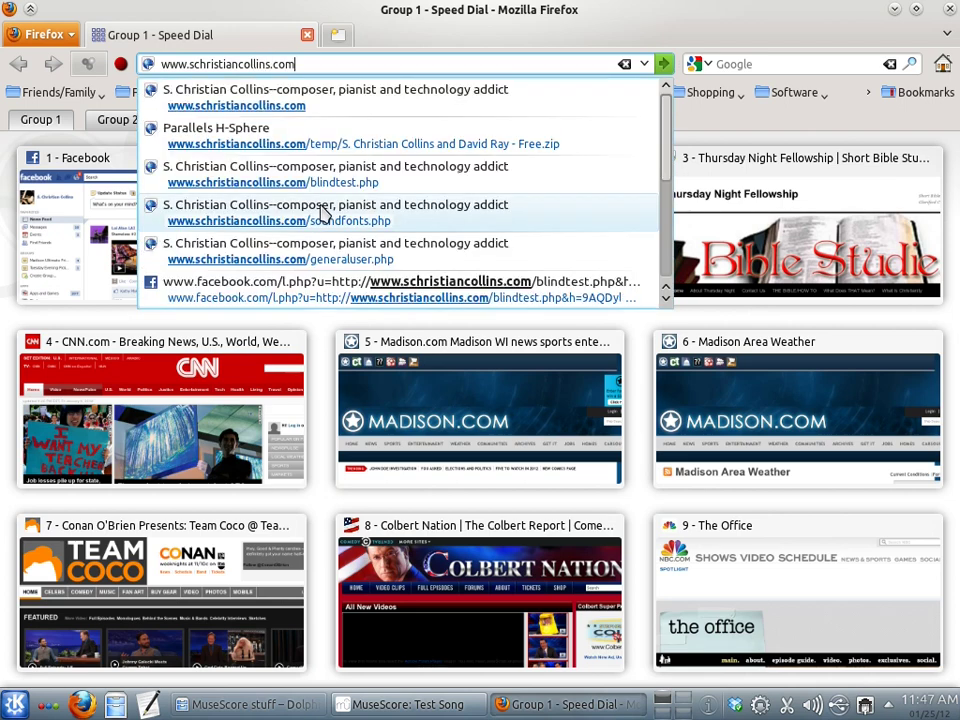
{"action": "key", "text": "Return"}
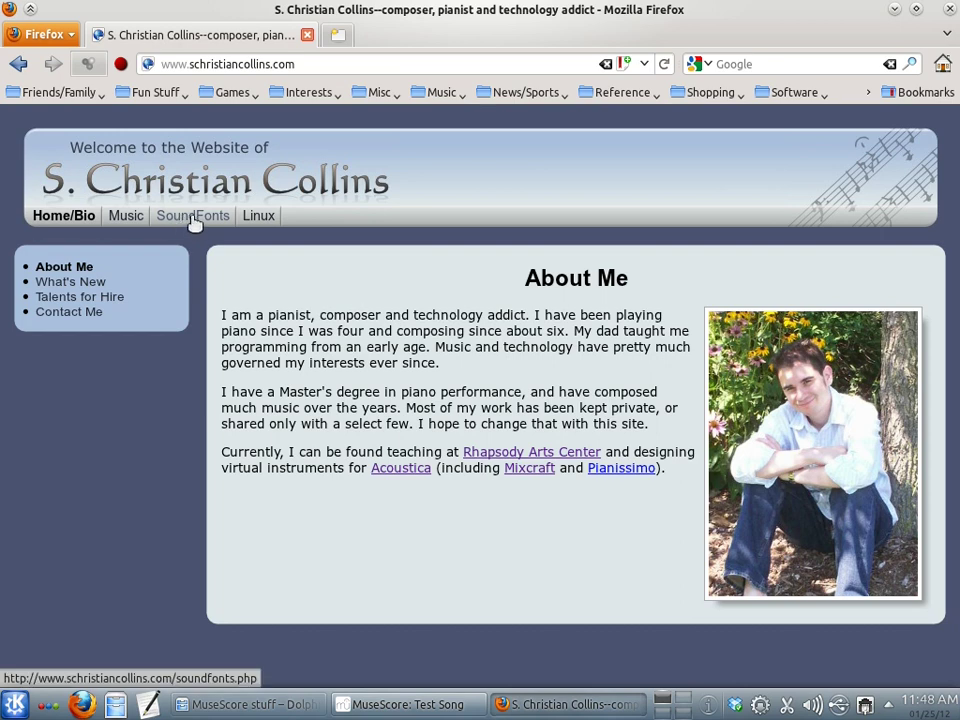
Navigate from the SoundFonts page to the GeneralUser GS page and scroll to its downloads
{"action": "left_click", "coordinate": [193, 219]}
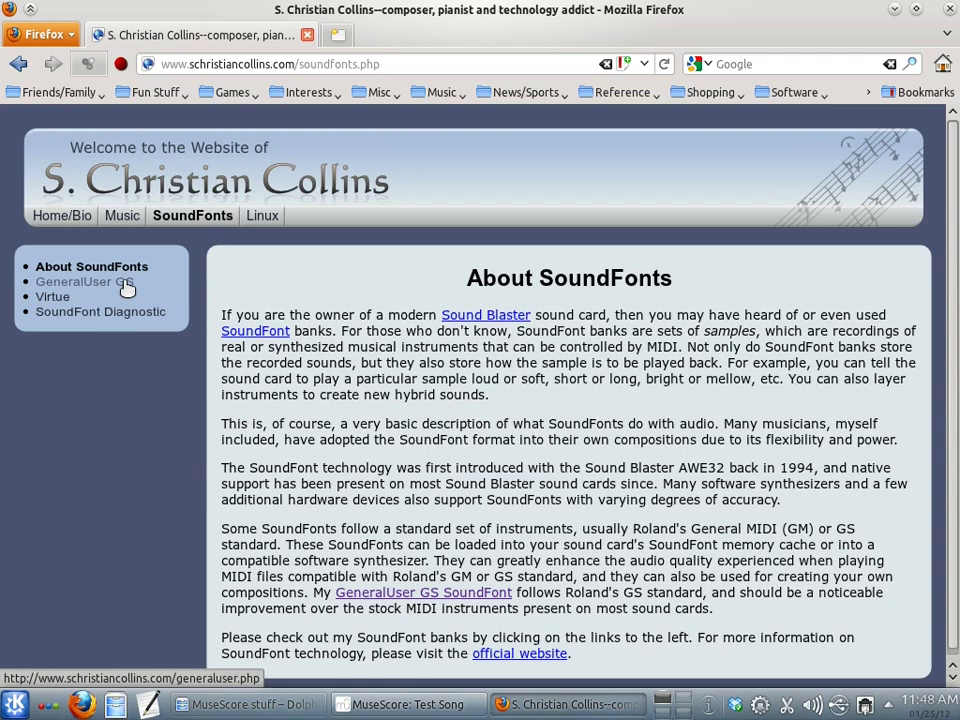
{"action": "left_click", "coordinate": [115, 287]}
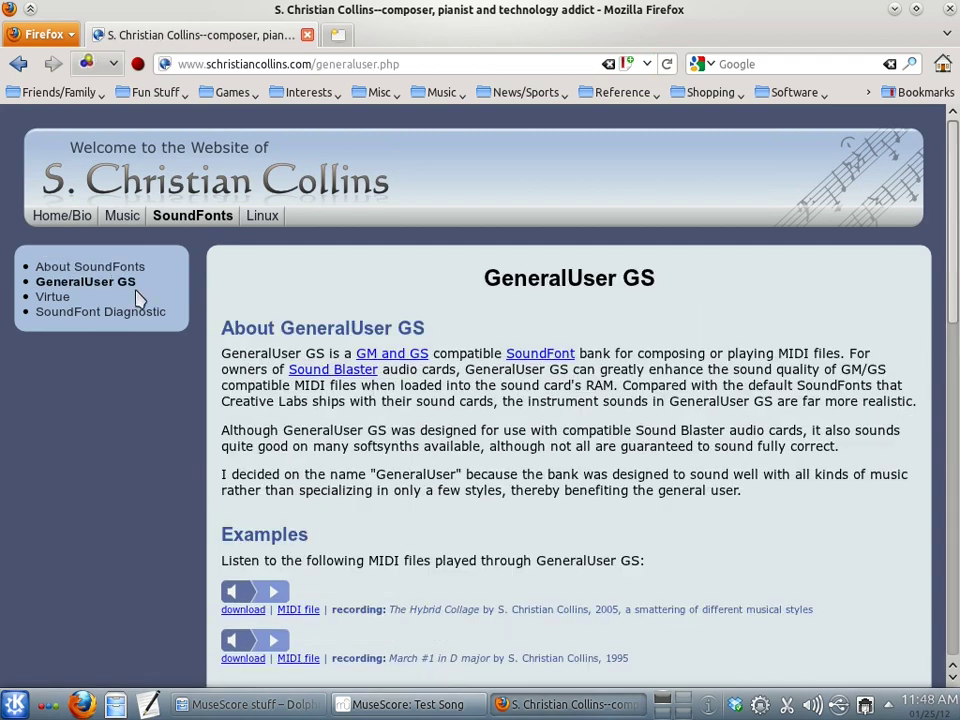
{"action": "scroll", "coordinate": [463, 407], "scroll_direction": "down", "scroll_amount": 10}
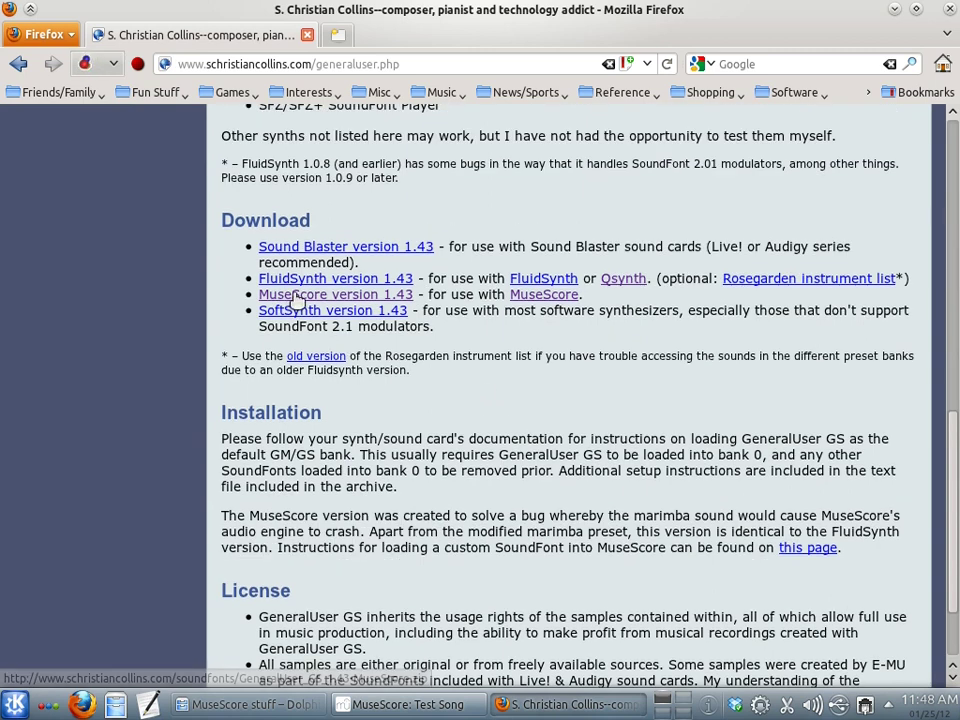
Choose the MuseScore version 1.43 download, cancel its prompt, and leave Firefox
{"action": "left_click", "coordinate": [323, 300]}
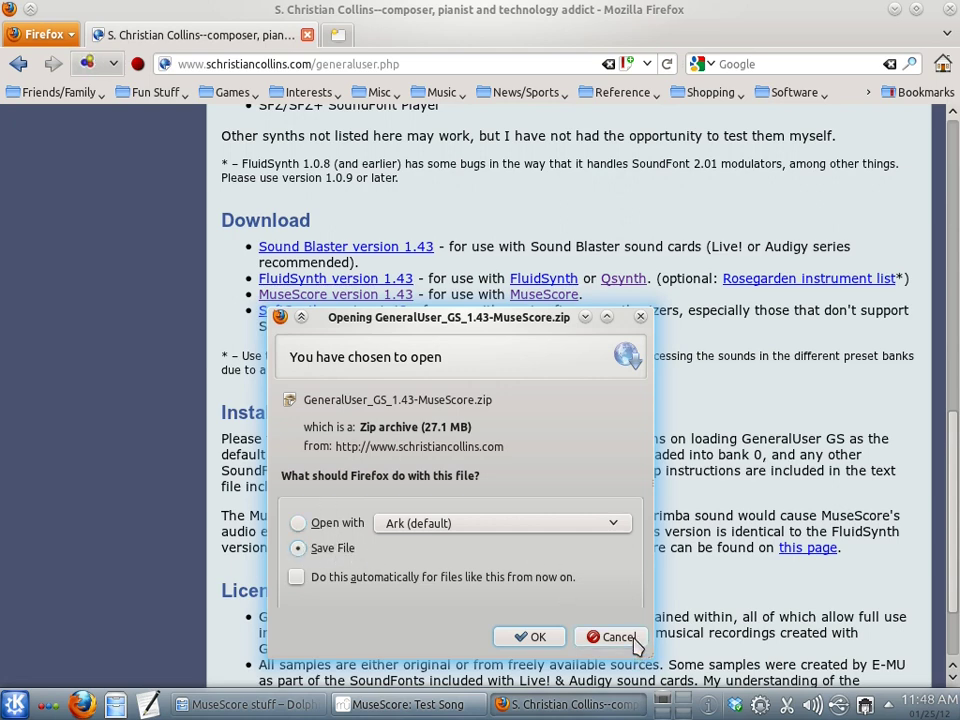
{"action": "left_click", "coordinate": [634, 643]}
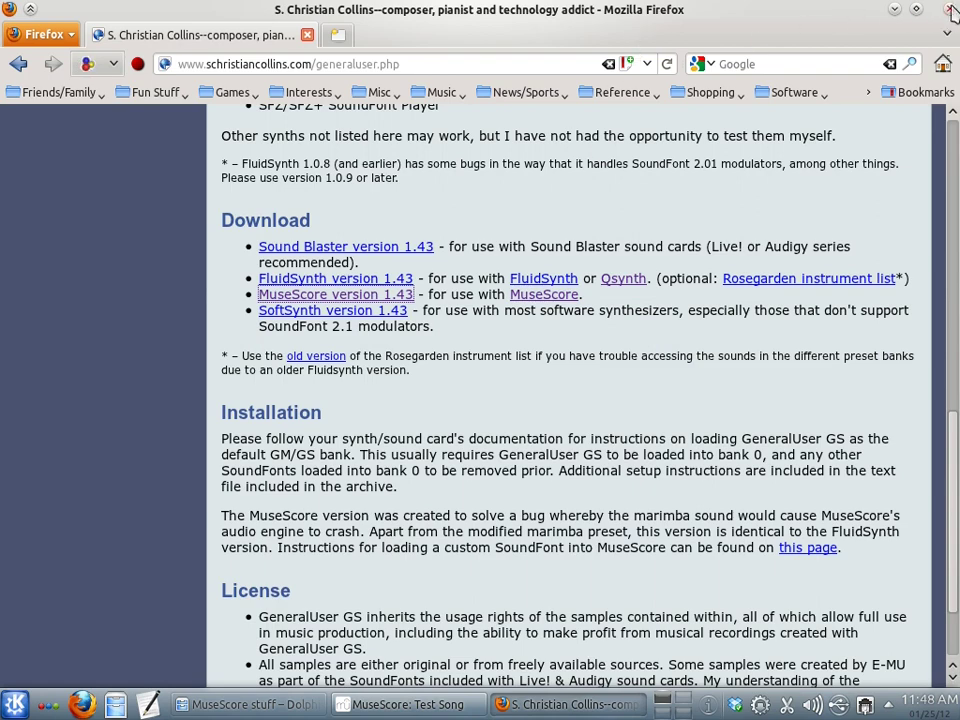
{"action": "key", "text": "alt+Tab"}
Extract GeneralUser_GS_1.43-MuseScore.zip into its own subfolder and expand it to show the .sf2 file
{"action": "left_click", "coordinate": [290, 704]}
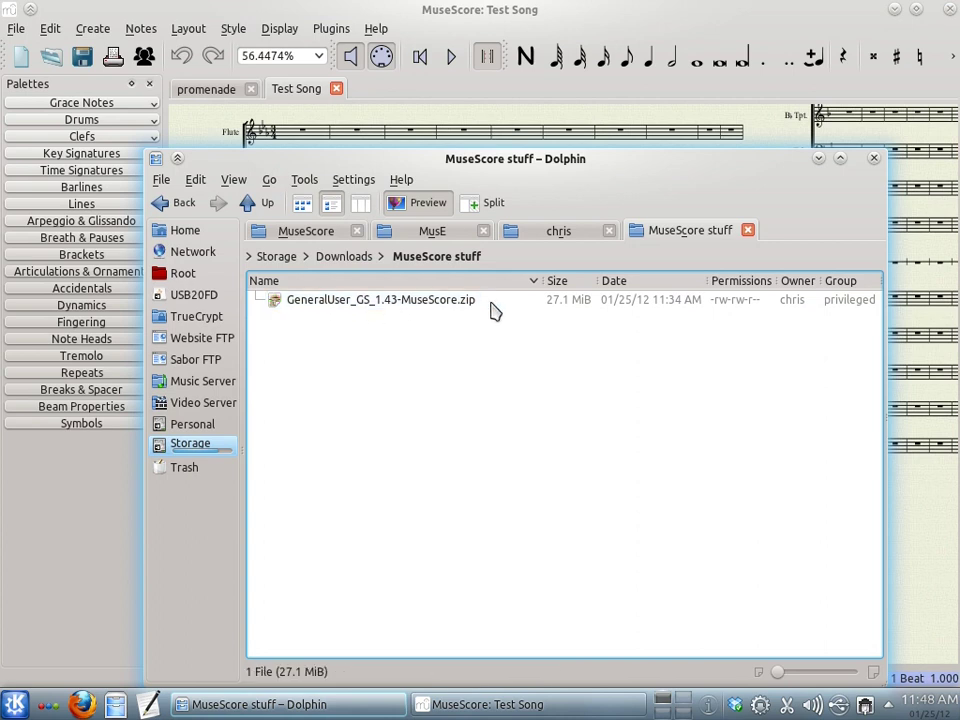
{"action": "right_click", "coordinate": [373, 301]}
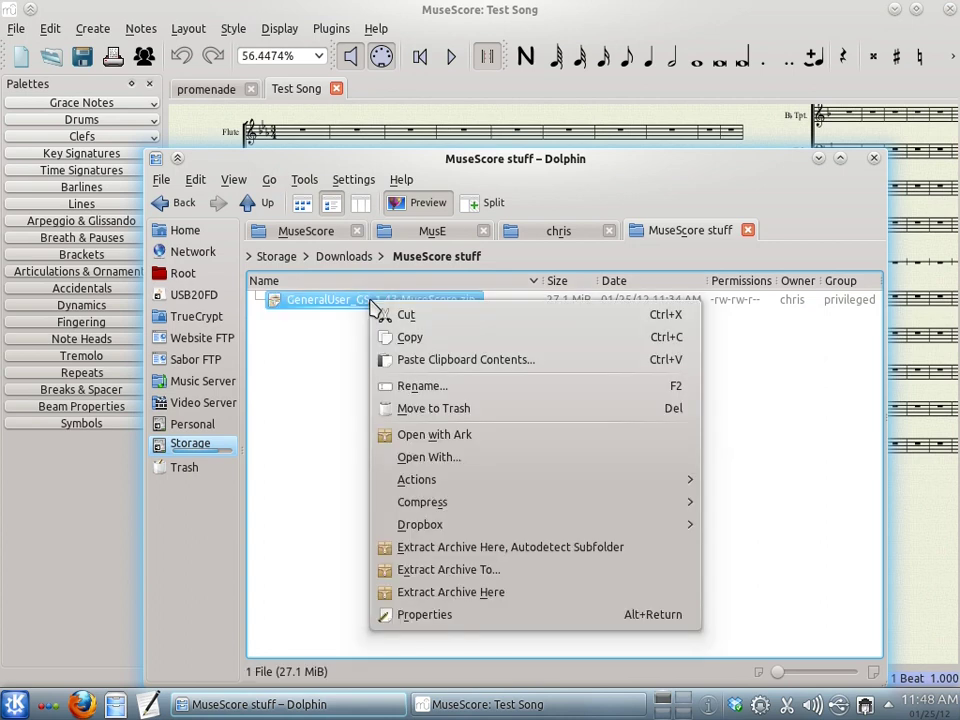
{"action": "left_click", "coordinate": [489, 548]}
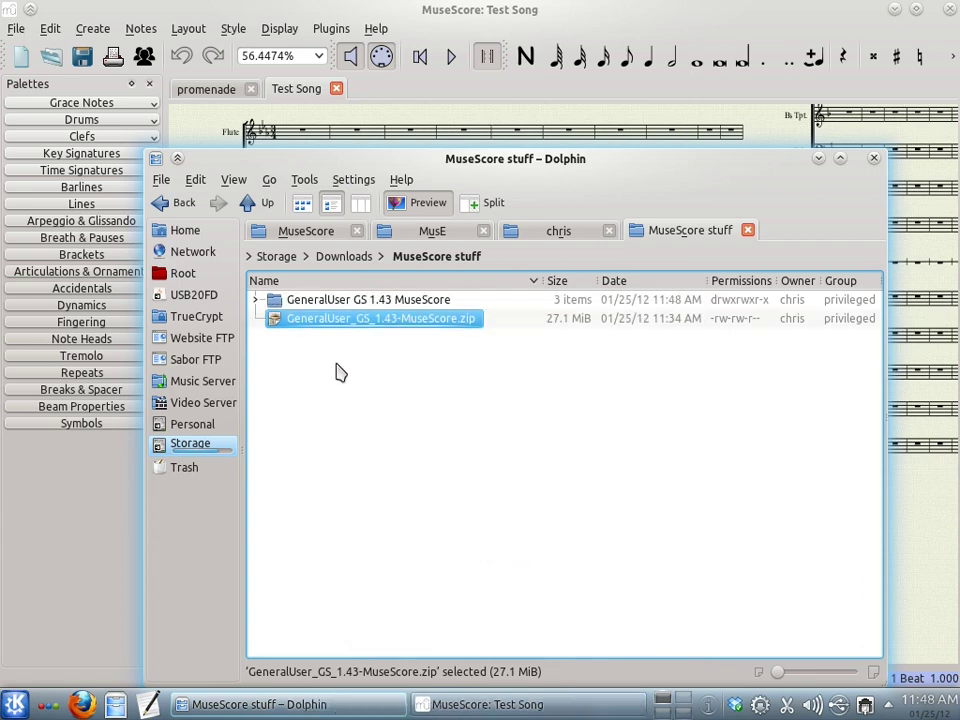
{"action": "left_click", "coordinate": [340, 370]}
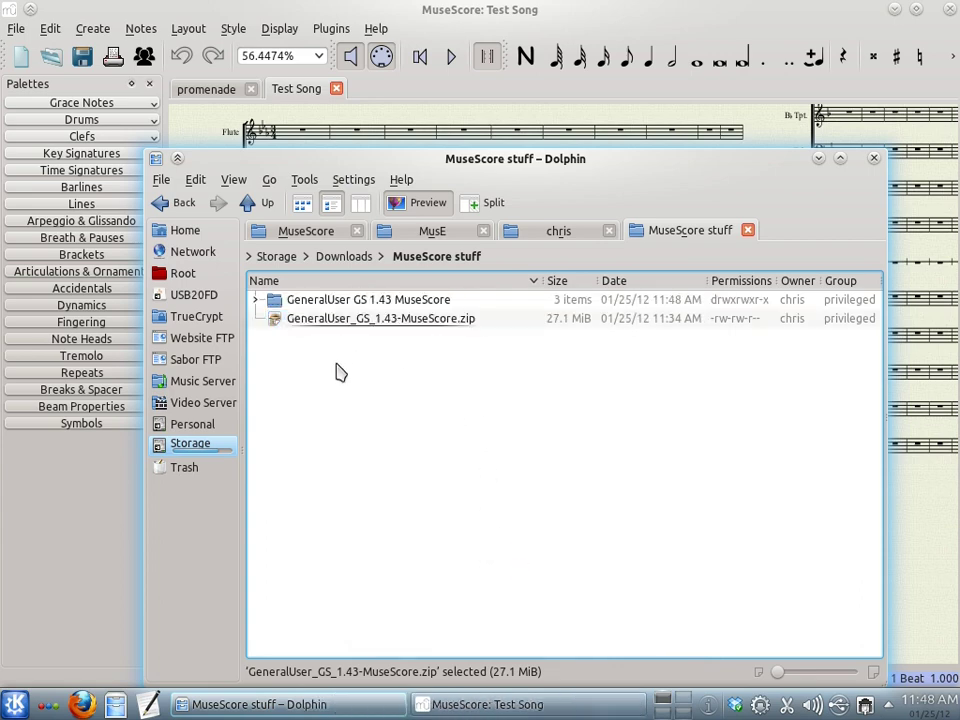
{"action": "left_click", "coordinate": [260, 302]}
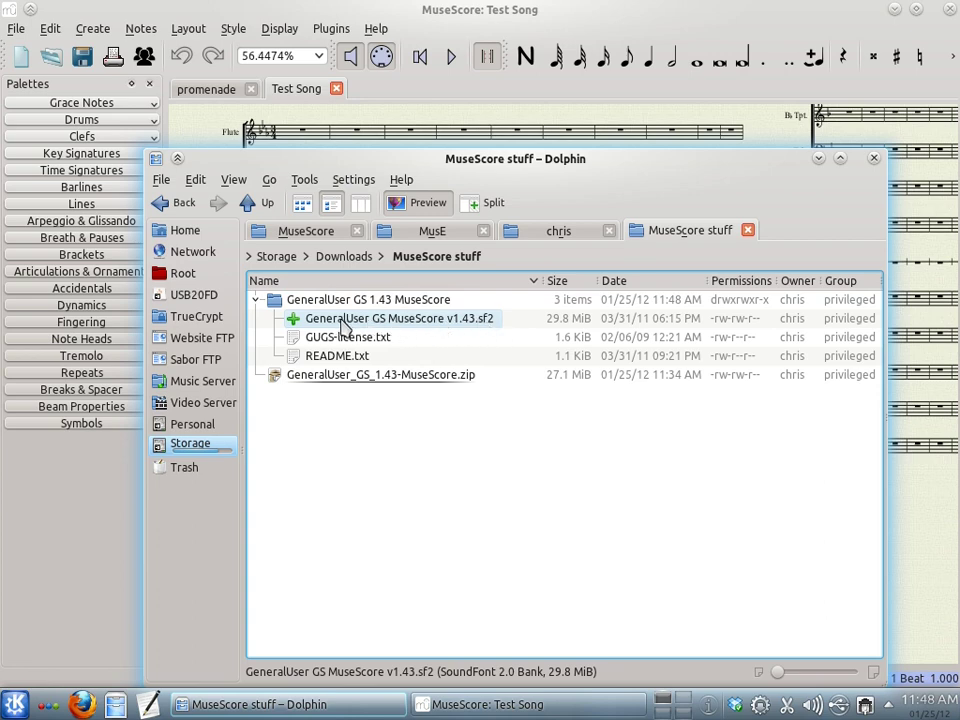
Return to MuseScore and open the Synthesizer settings at the current SoundFont path
{"action": "left_click", "coordinate": [819, 158]}
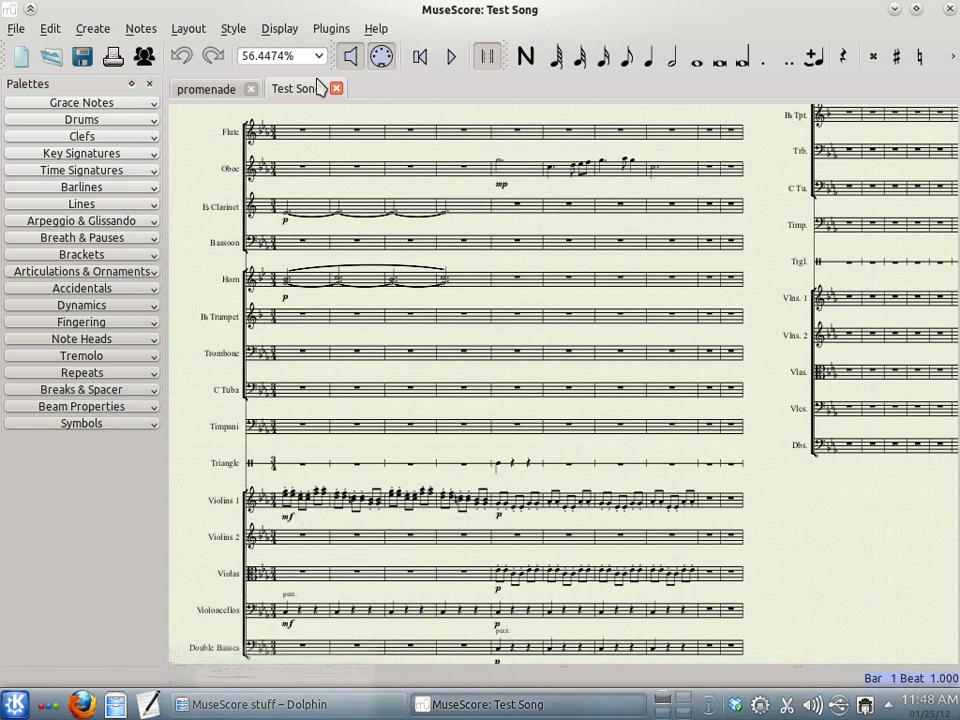
{"action": "left_click", "coordinate": [236, 33]}
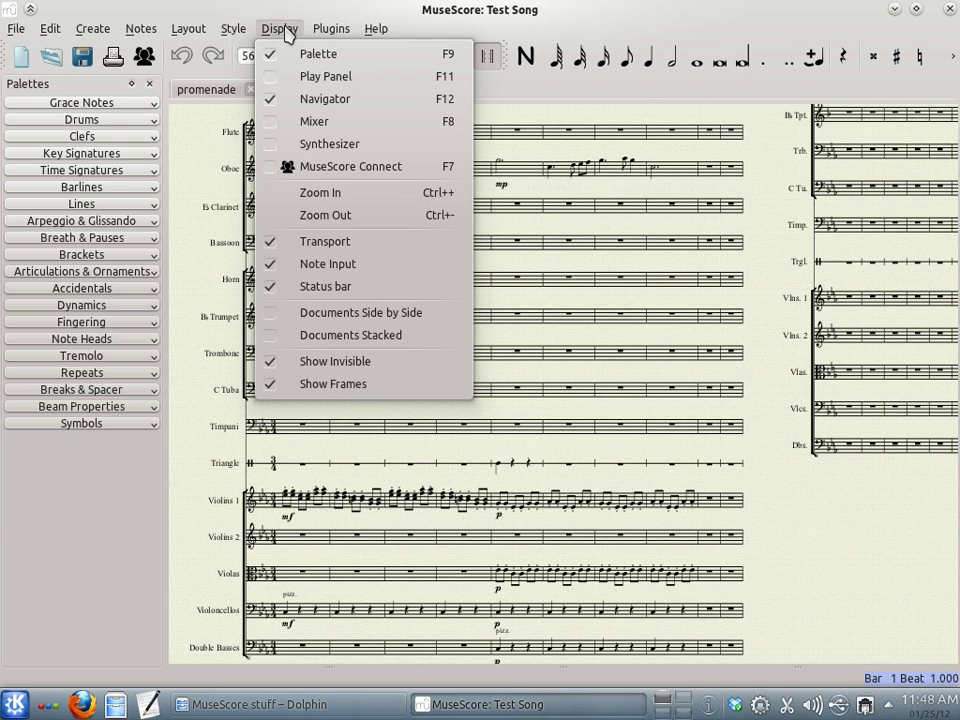
{"action": "left_click", "coordinate": [378, 150]}
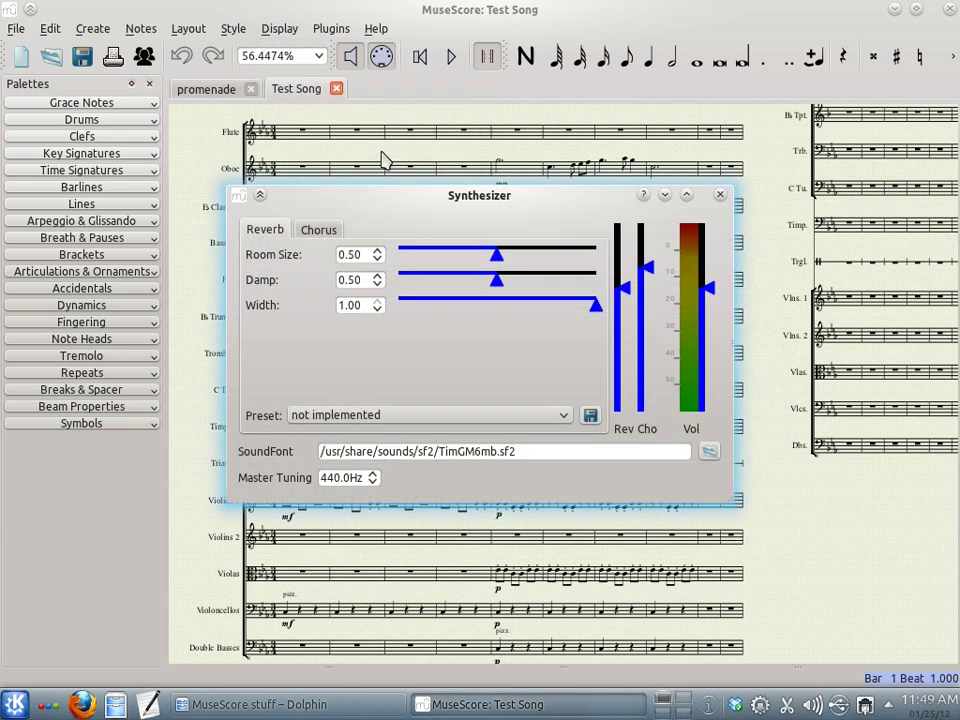
{"action": "left_click", "coordinate": [365, 452]}
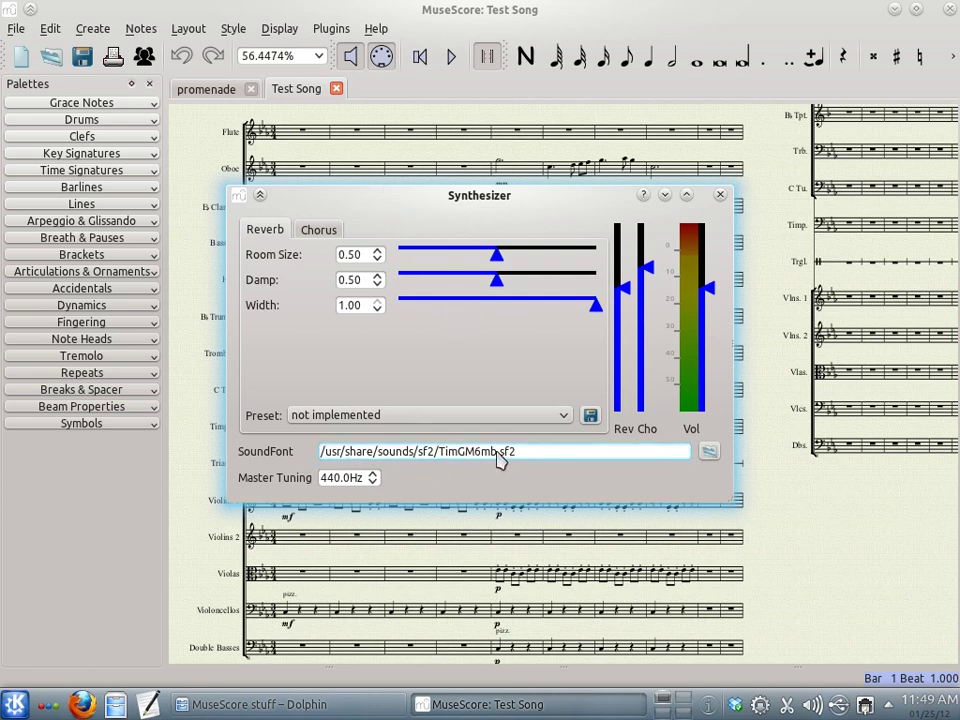
Browse Storage > Downloads > MuseScore stuff > GeneralUser GS 1.43 MuseScore and load GeneralUser GS MuseScore v1.43.sf2
{"action": "left_click", "coordinate": [709, 454]}
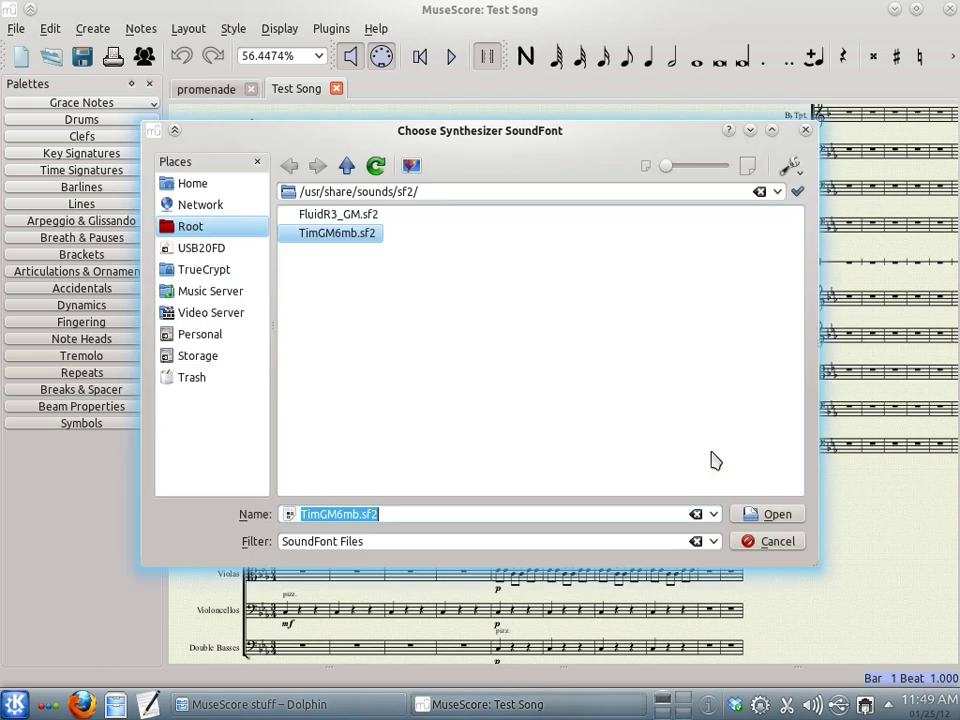
{"action": "left_click", "coordinate": [200, 357]}
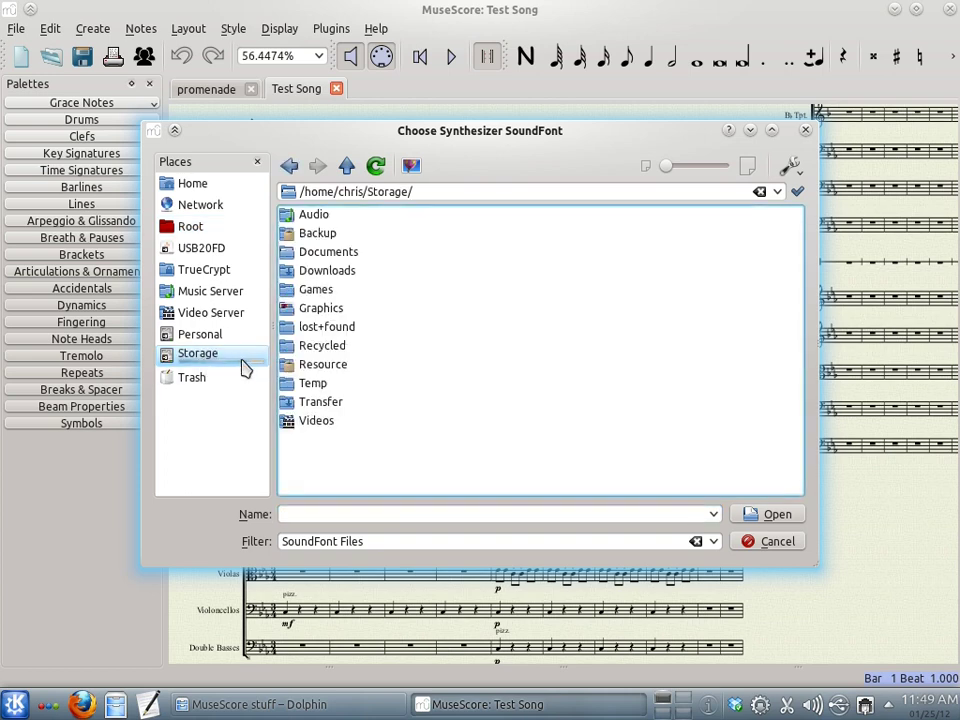
{"action": "left_click", "coordinate": [327, 277]}
{"action": "left_click", "coordinate": [321, 274]}
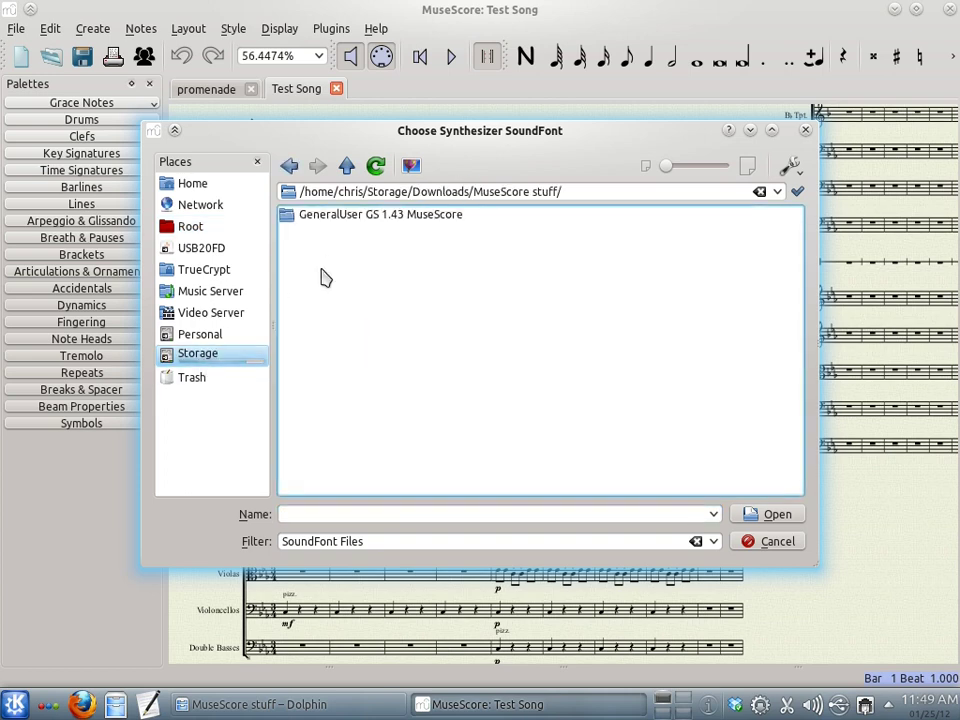
{"action": "left_click", "coordinate": [328, 221]}
{"action": "left_click", "coordinate": [340, 222]}
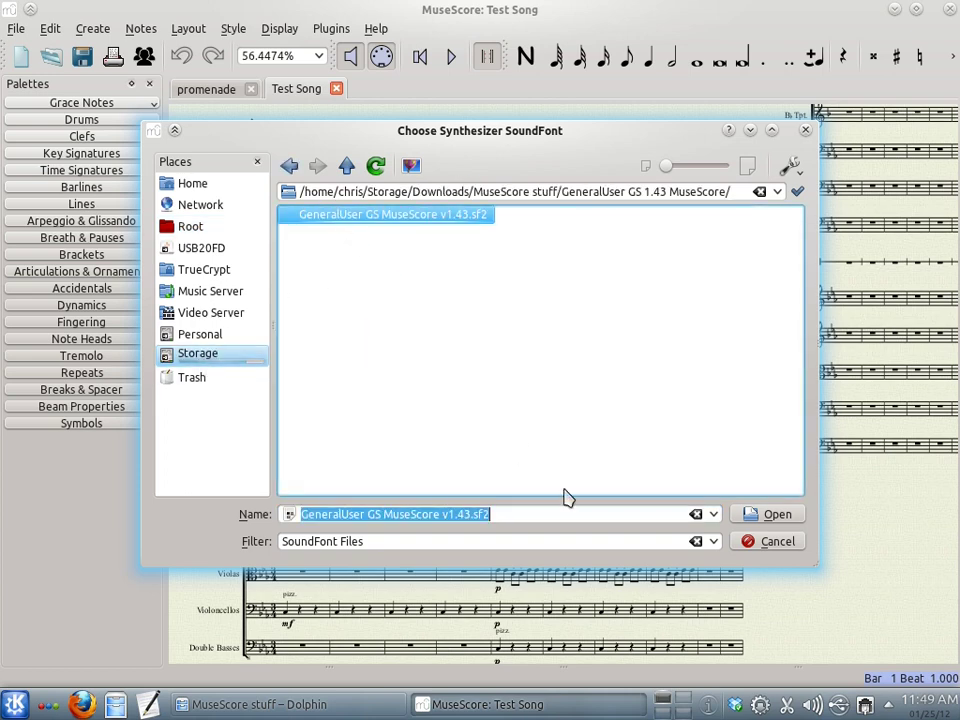
{"action": "left_click", "coordinate": [776, 516]}
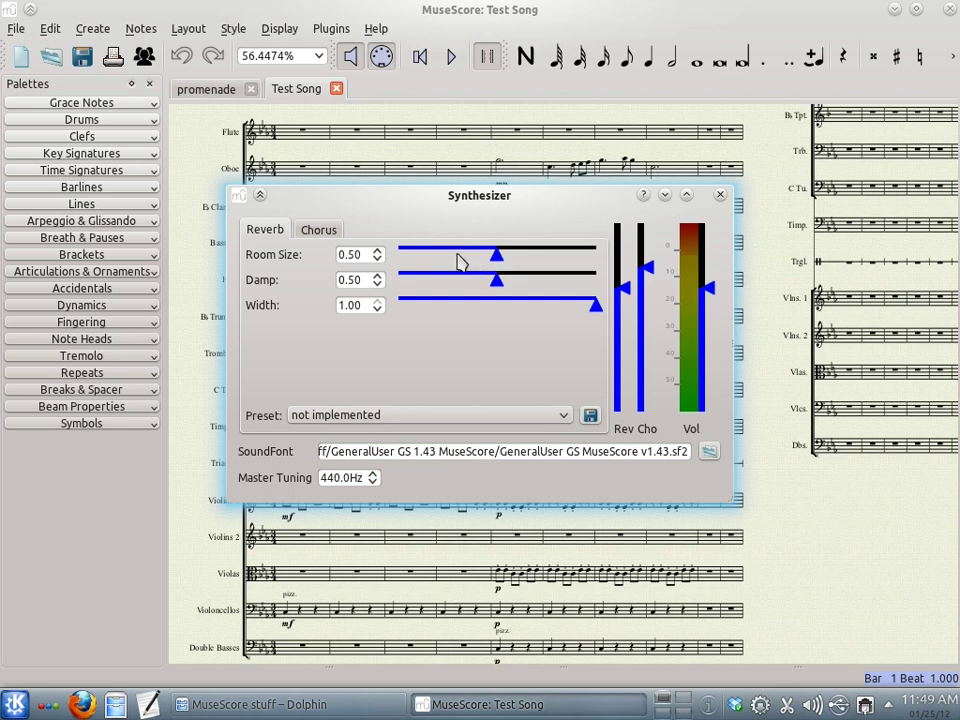
Set the reverb room size to 0.82
{"action": "left_click_drag", "start_coordinate": [496, 257], "coordinate": [545, 259]}
{"action": "left_click_drag", "start_coordinate": [365, 254], "coordinate": [325, 254]}
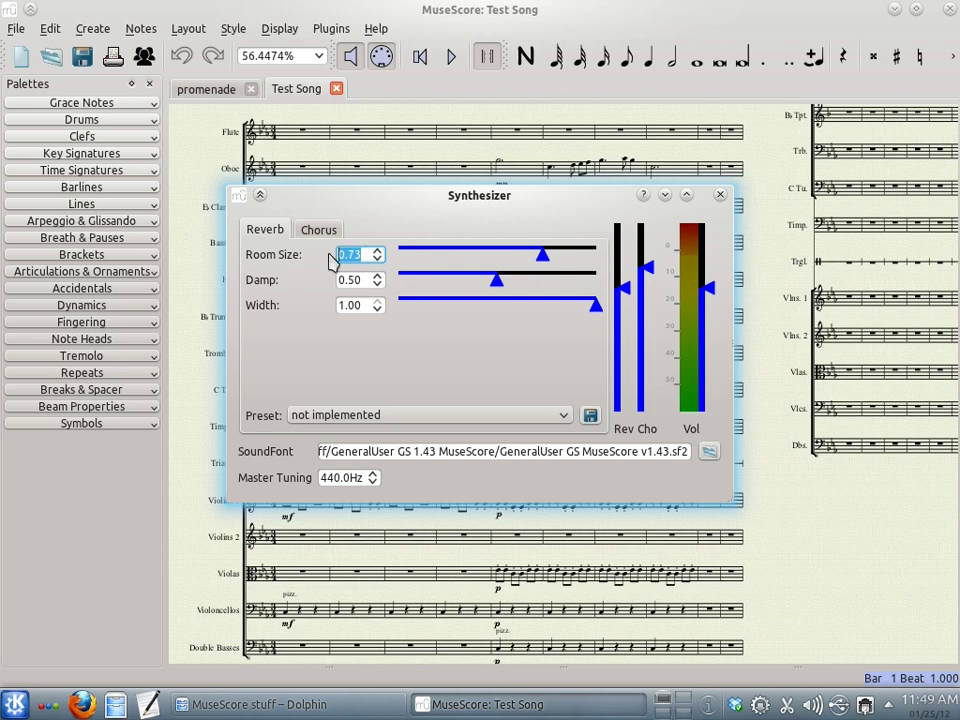
{"action": "key", "text": "BackSpace"}
{"action": "type", "text": ".82"}
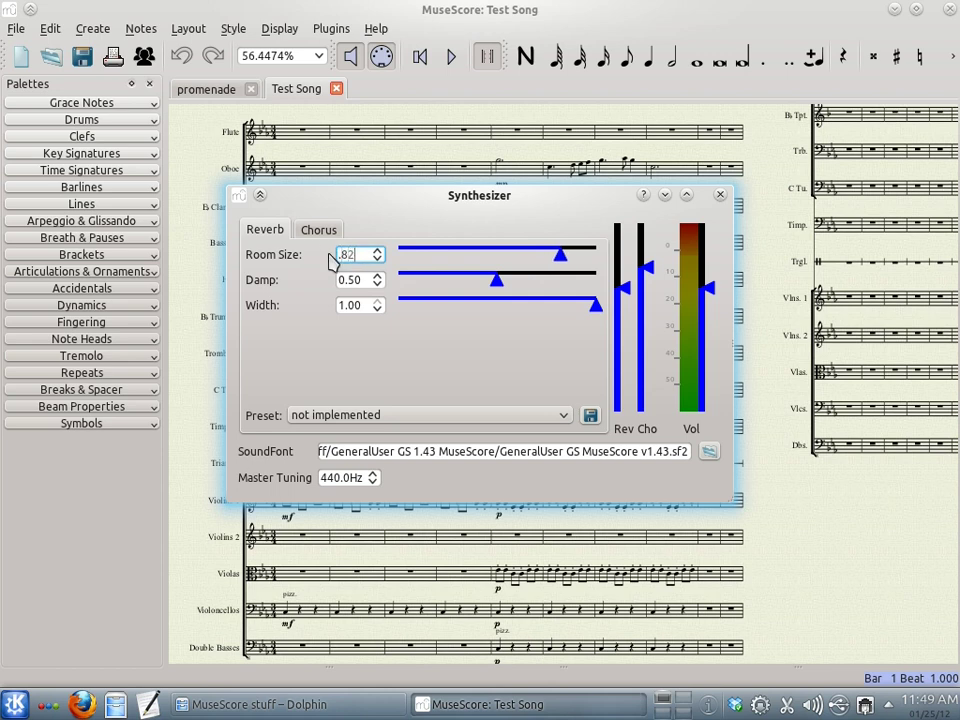
{"action": "key", "text": "Tab"}
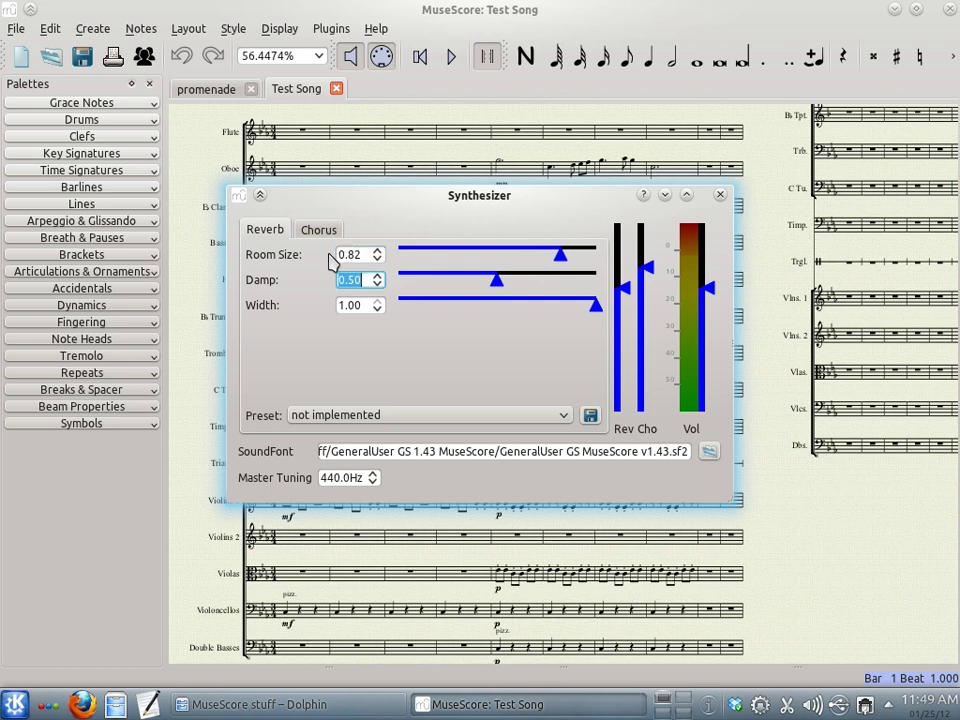
Set reverb damp 0.26 and width 0.82, lower chorus to minimum, and close the Synthesizer
{"action": "key", "text": "BackSpace"}
{"action": "type", "text": ".26"}
{"action": "key", "text": "Tab"}
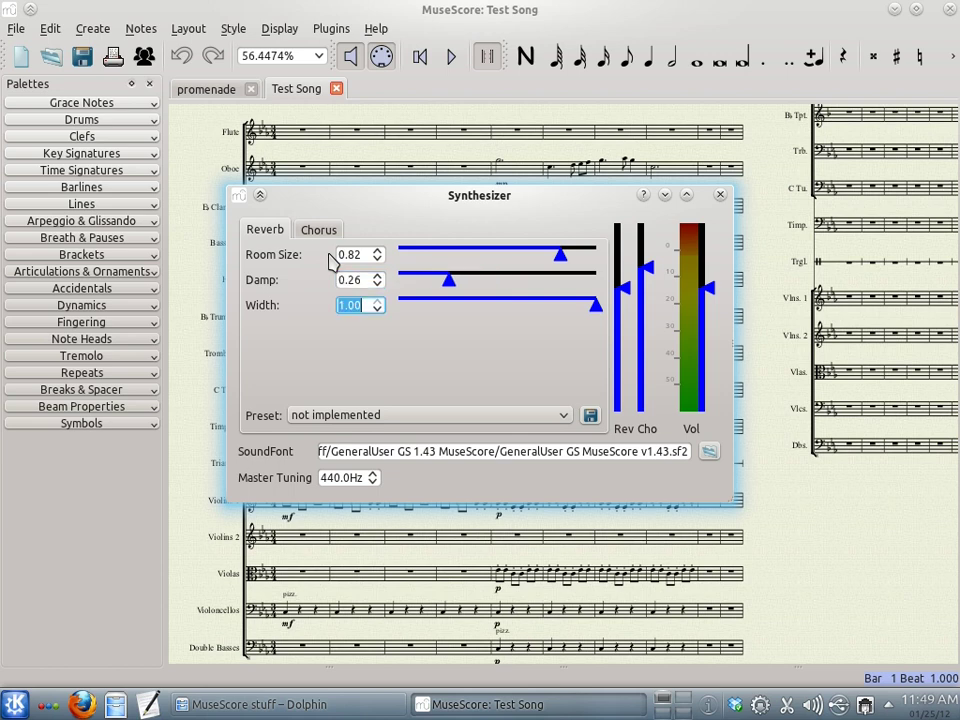
{"action": "key", "text": "BackSpace"}
{"action": "type", "text": ".82"}
{"action": "key", "text": "Tab"}
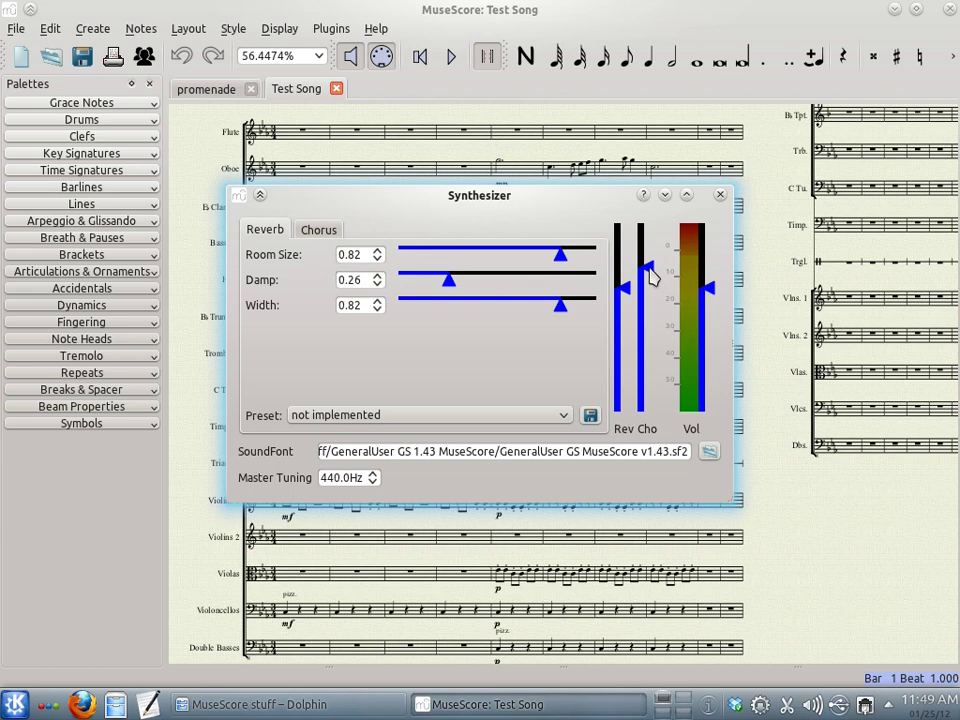
{"action": "left_click_drag", "start_coordinate": [650, 277], "coordinate": [660, 453]}
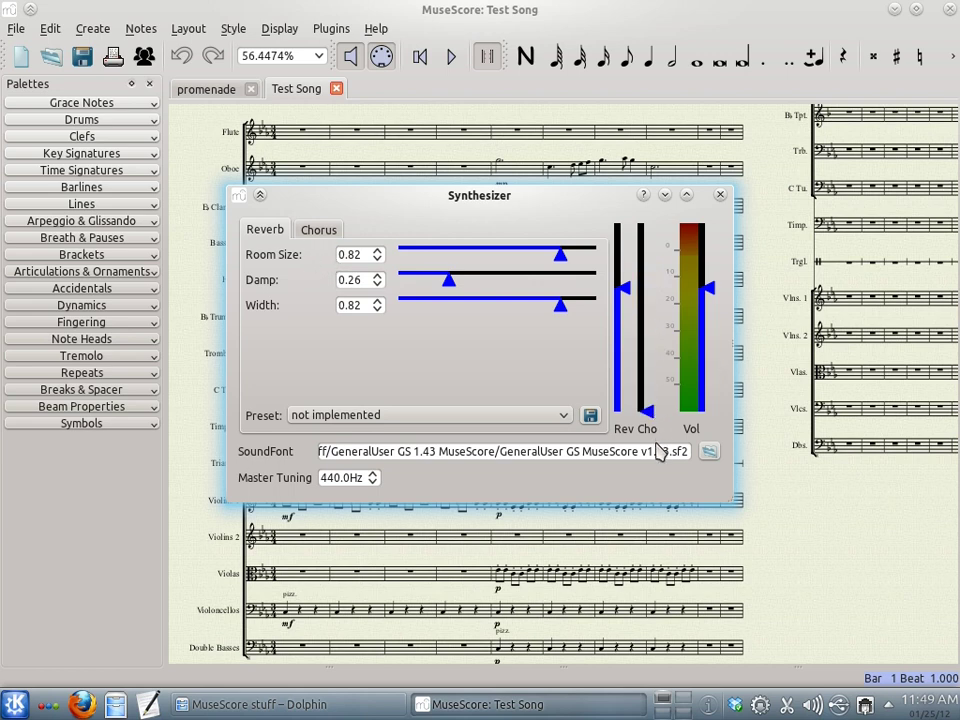
{"action": "left_click", "coordinate": [722, 197]}
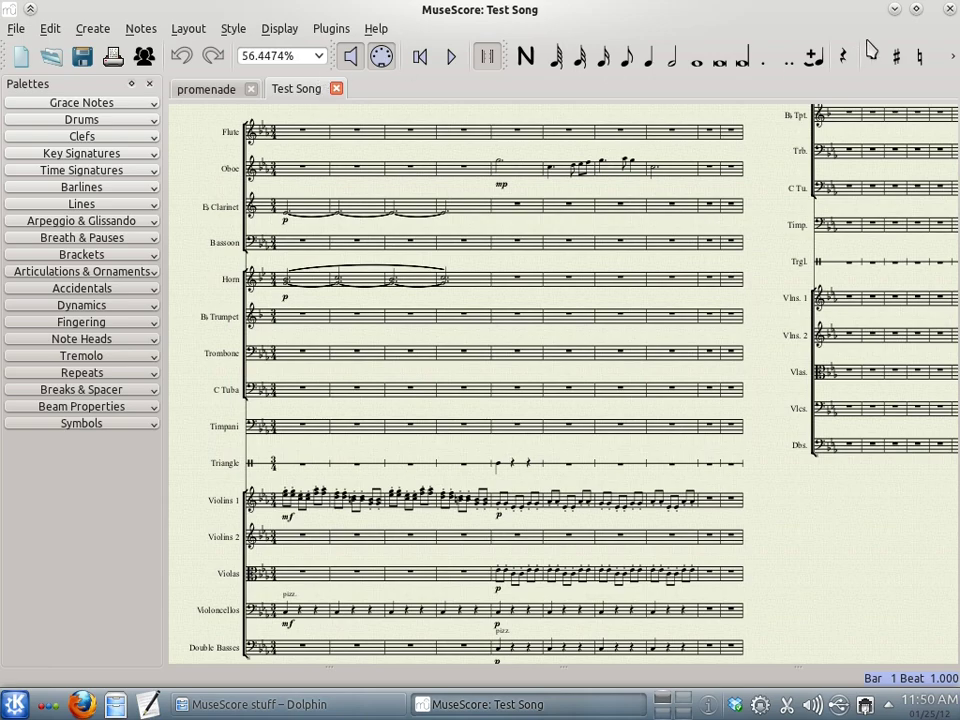
Quit MuseScore and relaunch it from KRunner by searching 'muse'
{"action": "left_click", "coordinate": [950, 10]}
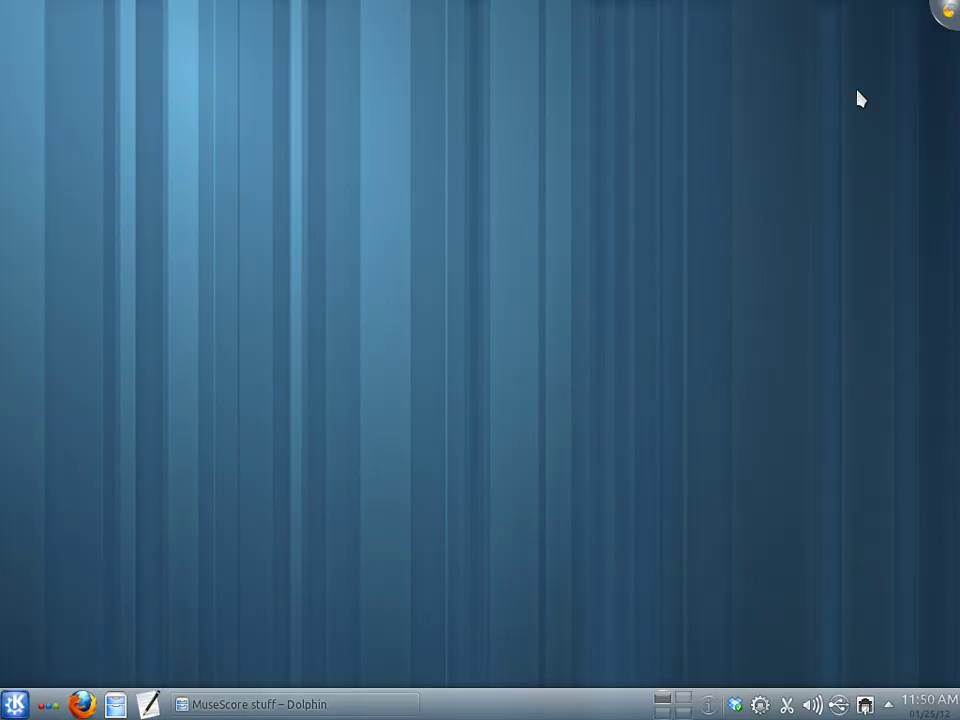
{"action": "key", "text": "alt+F2"}
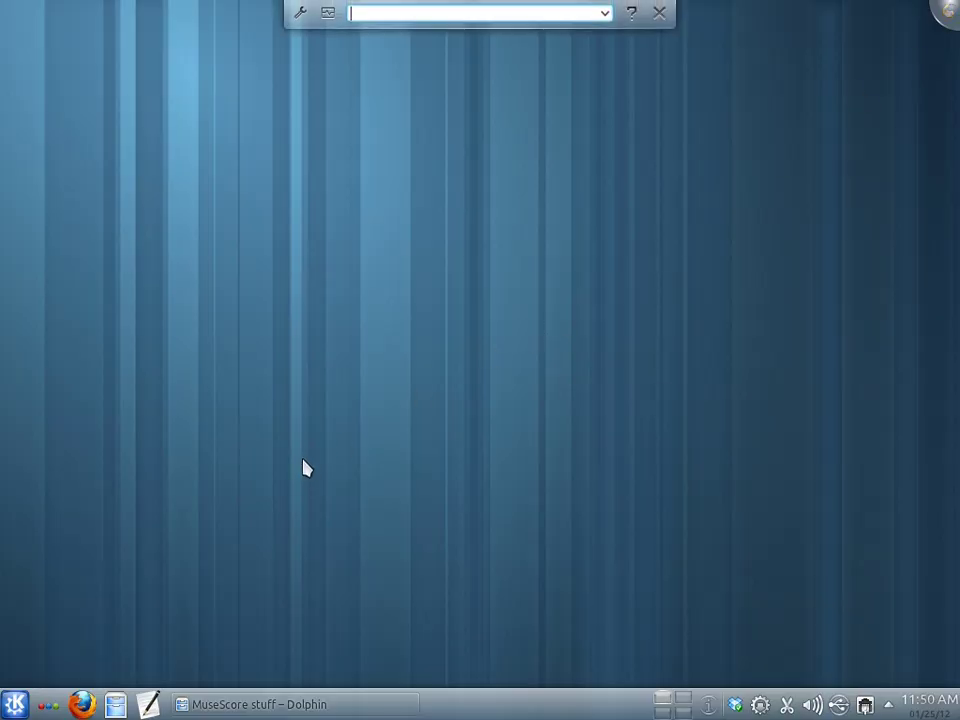
{"action": "type", "text": "muse"}
{"action": "key", "text": "Down"}
{"action": "key", "text": "Down"}
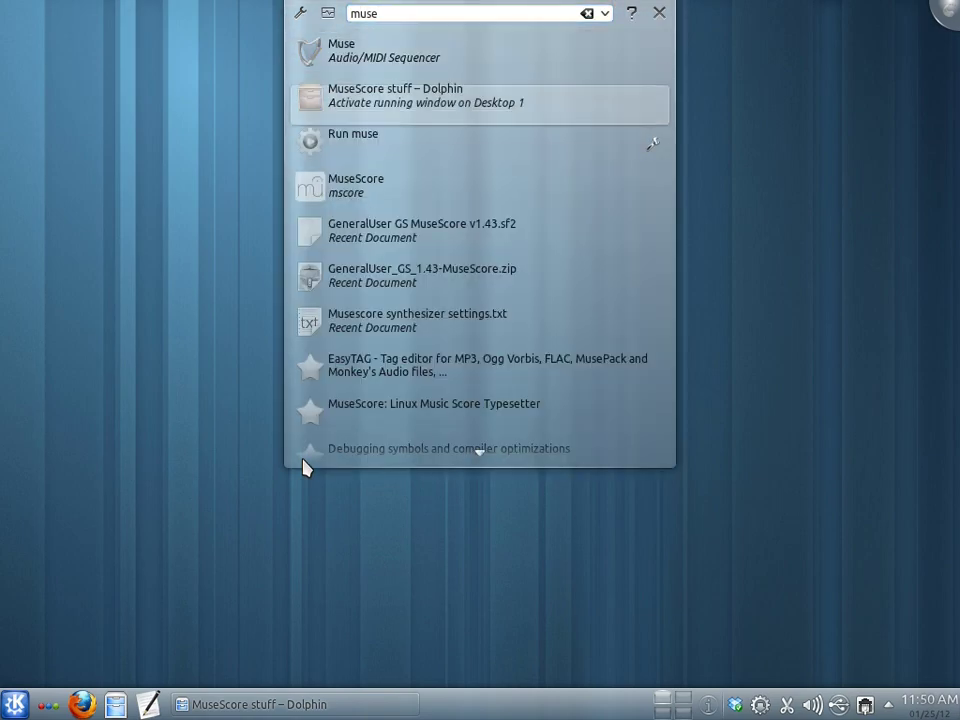
{"action": "key", "text": "Return"}
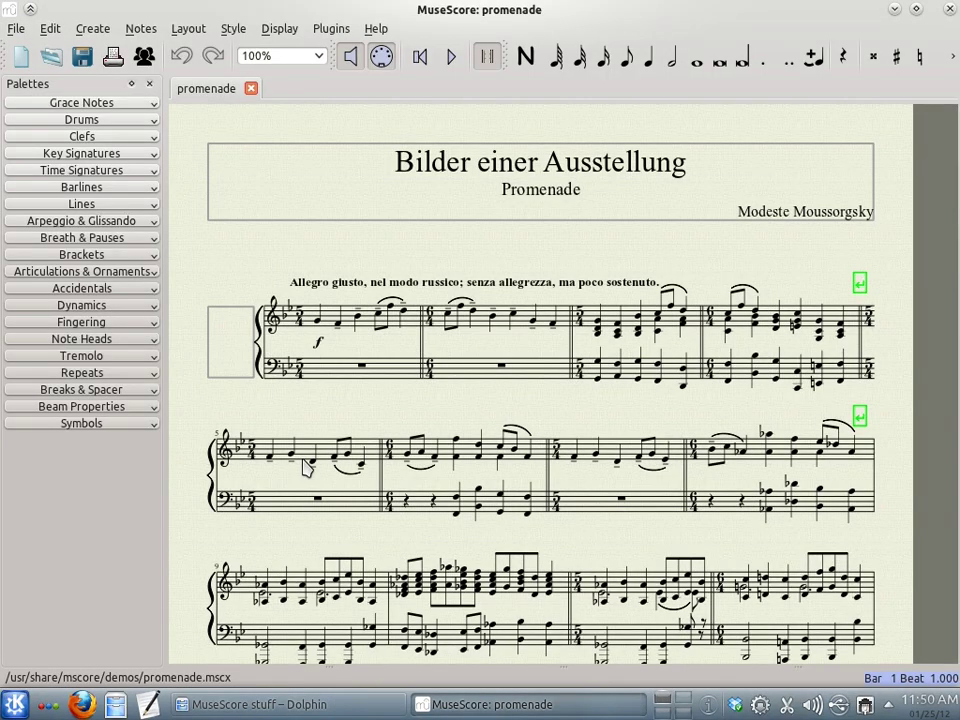
Reopen Test Song.mscz from File > Open Recent
{"action": "left_click", "coordinate": [16, 28]}
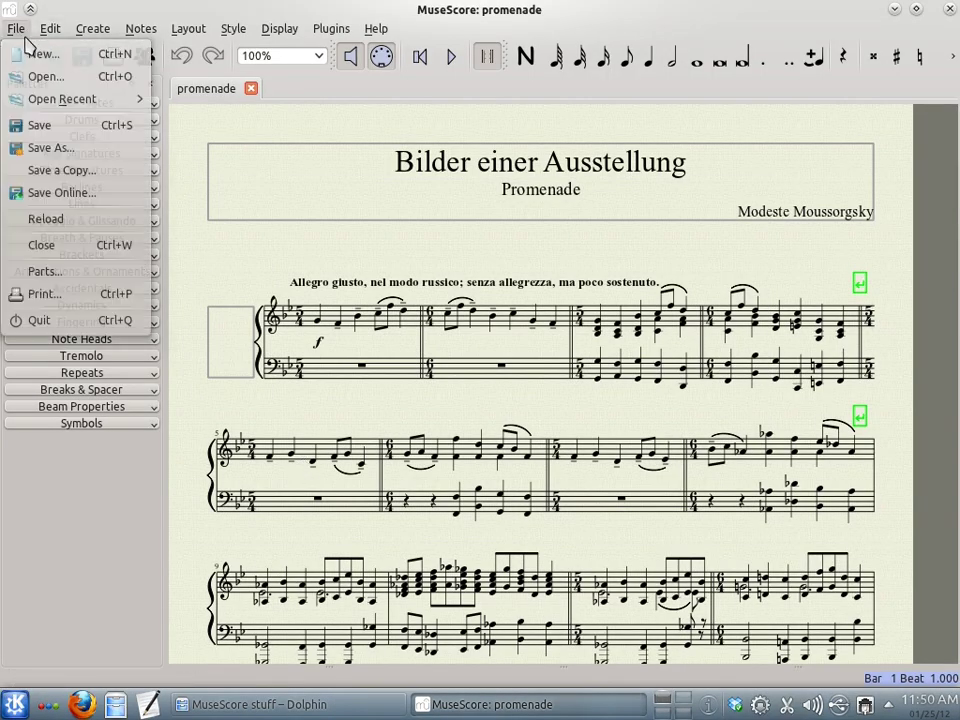
{"action": "mouse_move", "coordinate": [78, 106]}
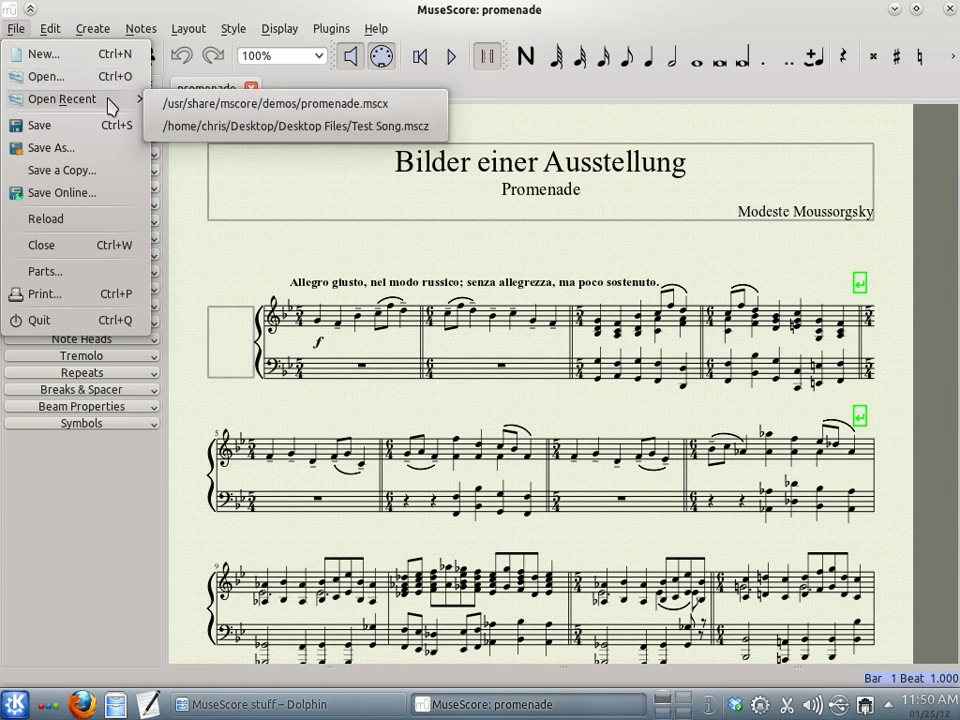
{"action": "left_click", "coordinate": [264, 127]}
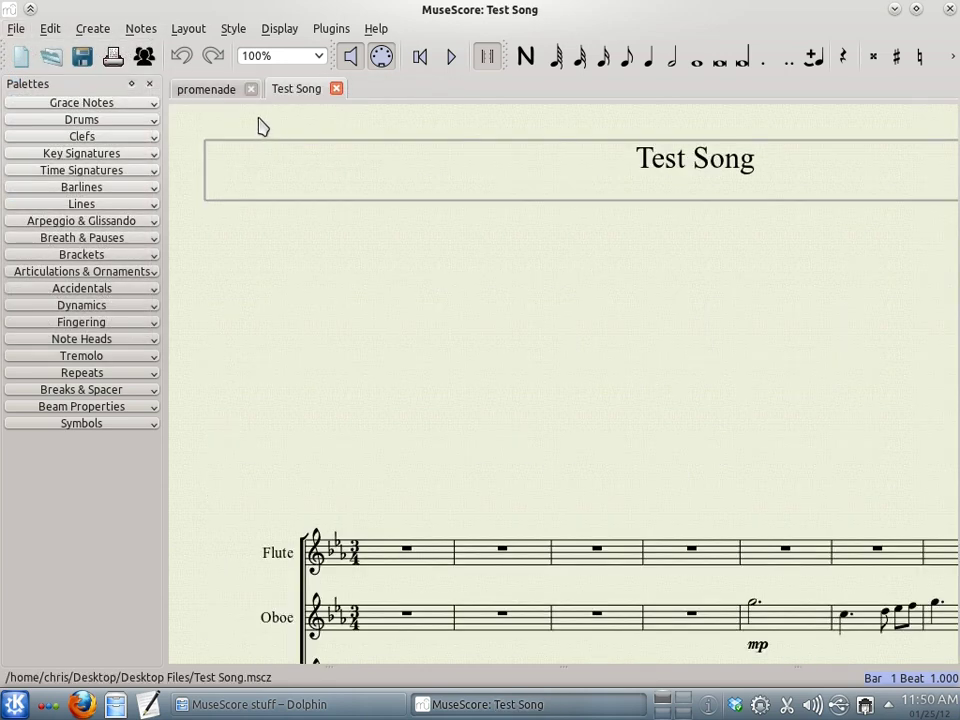
Fit the first system in view and play Test Song back with the new soundfont
{"action": "scroll", "coordinate": [430, 328], "scroll_direction": "down", "scroll_amount": 2}
{"action": "scroll", "coordinate": [435, 335], "scroll_direction": "down", "scroll_amount": 4}
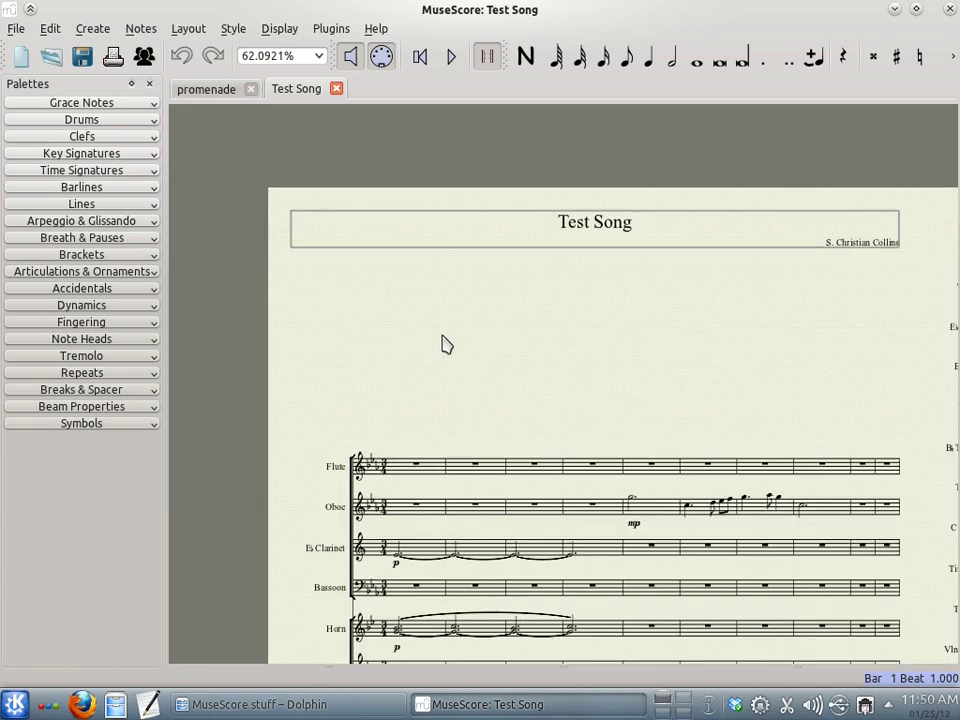
{"action": "left_click_drag", "start_coordinate": [609, 403], "coordinate": [483, 115]}
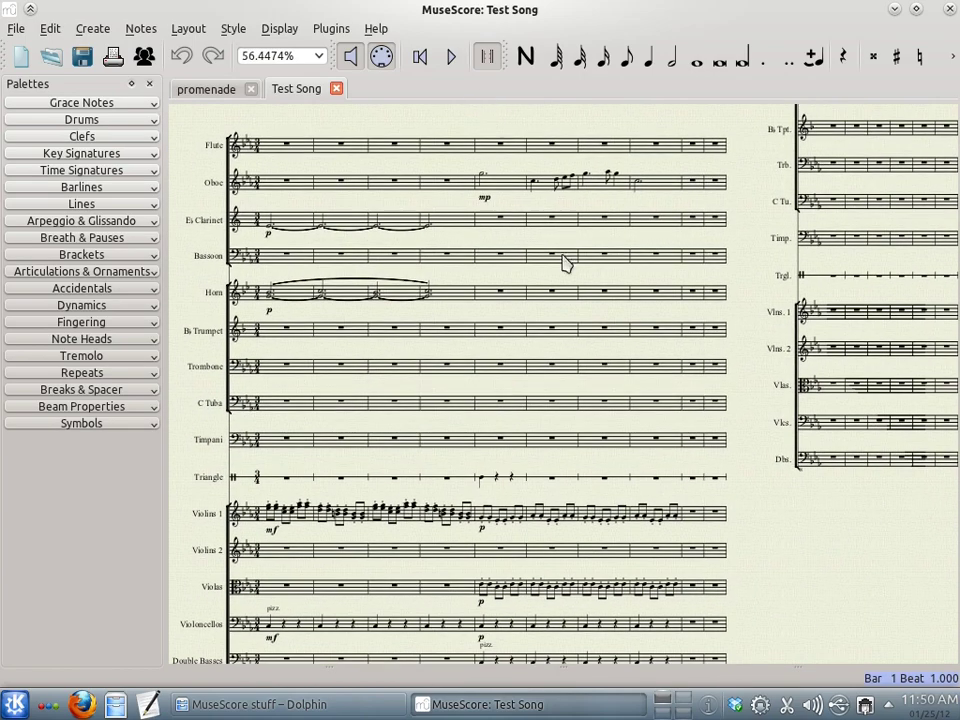
{"action": "mouse_move", "coordinate": [744, 388]}
{"action": "left_mouse_down"}
{"action": "mouse_move", "coordinate": [735, 375]}
{"action": "mouse_move", "coordinate": [751, 372]}
{"action": "left_mouse_up"}
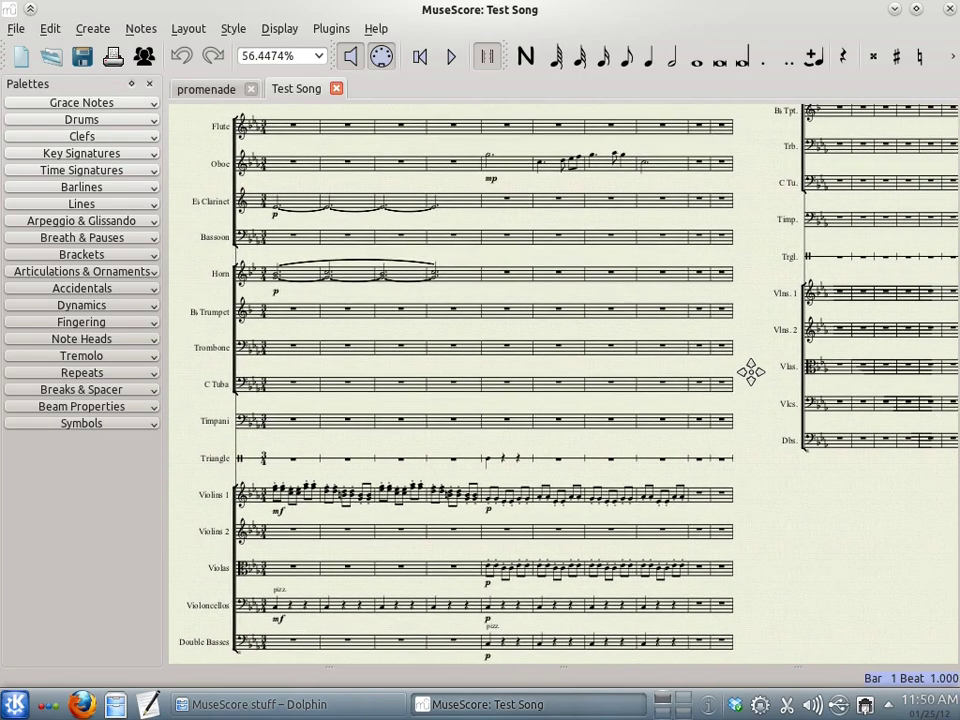
{"action": "left_click", "coordinate": [452, 60]}
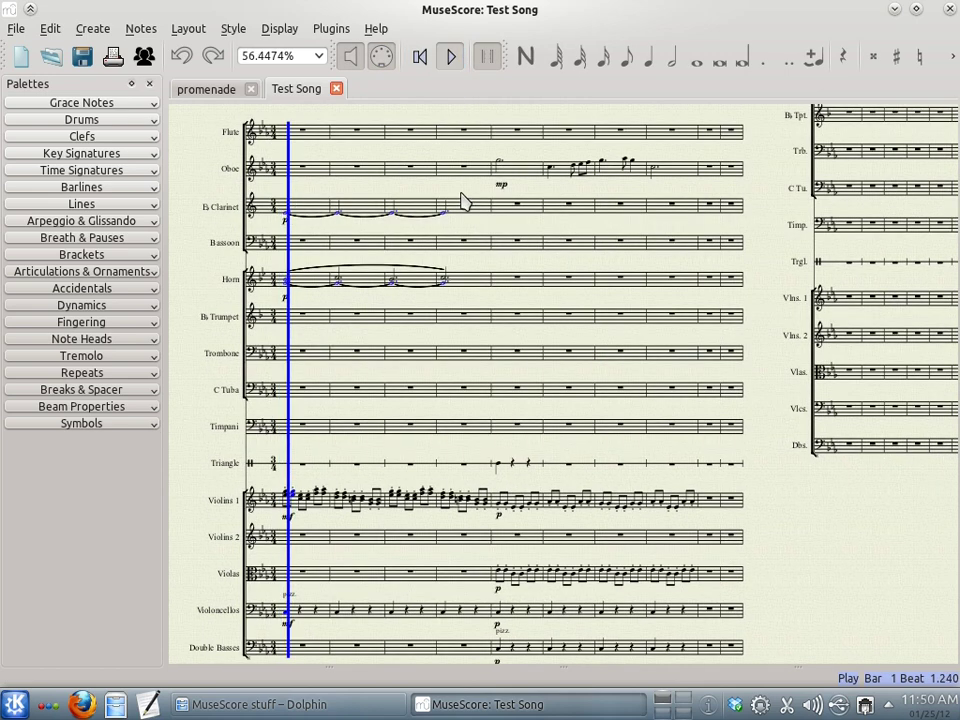